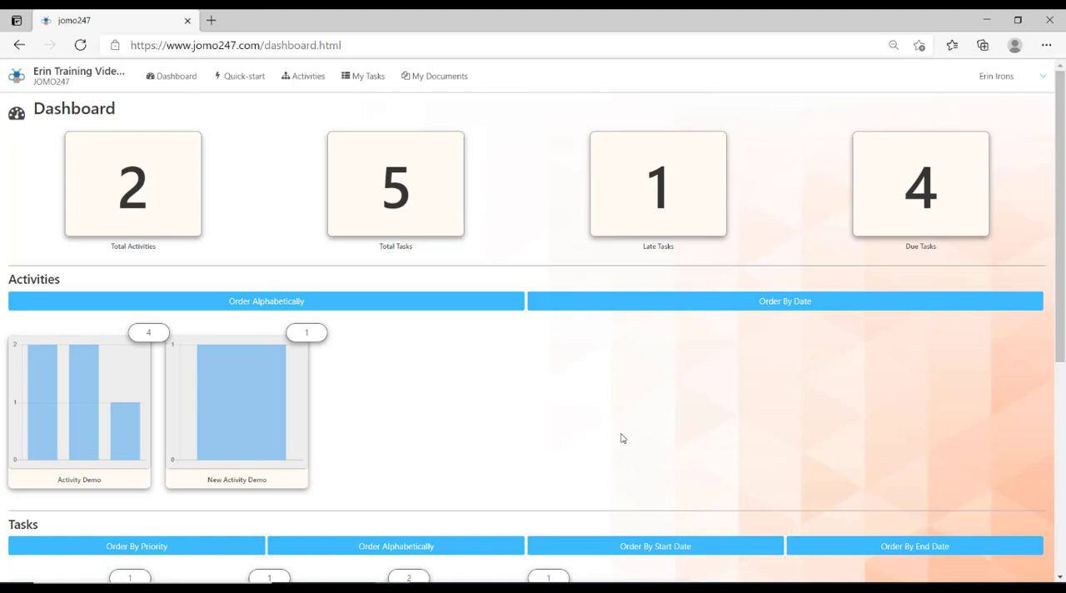
- Open the Activity Designer and start editing a new draft template
left_click(996, 95)
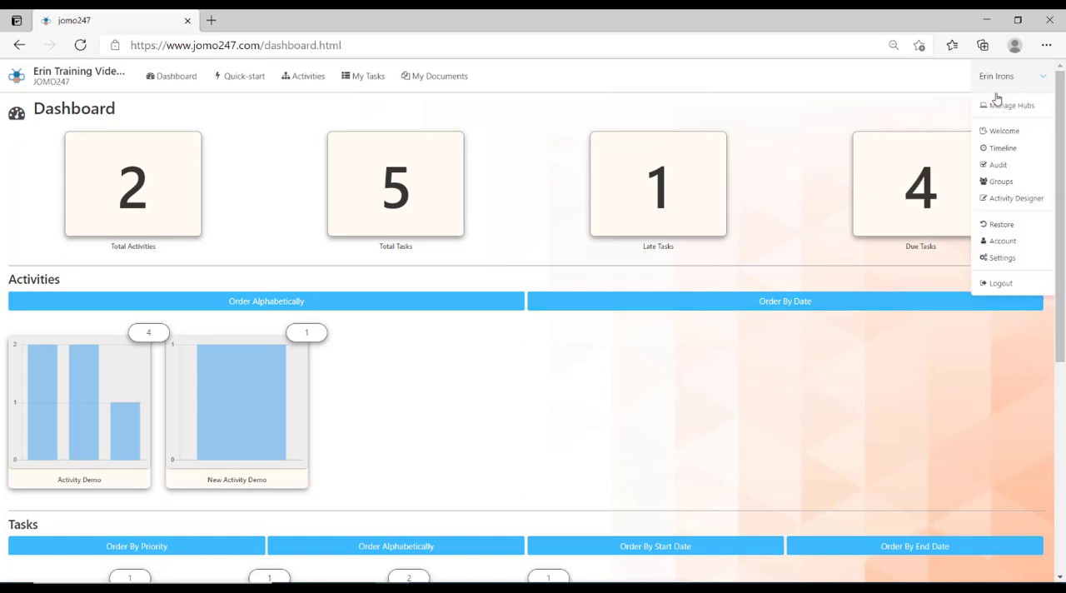
left_click(1006, 206)
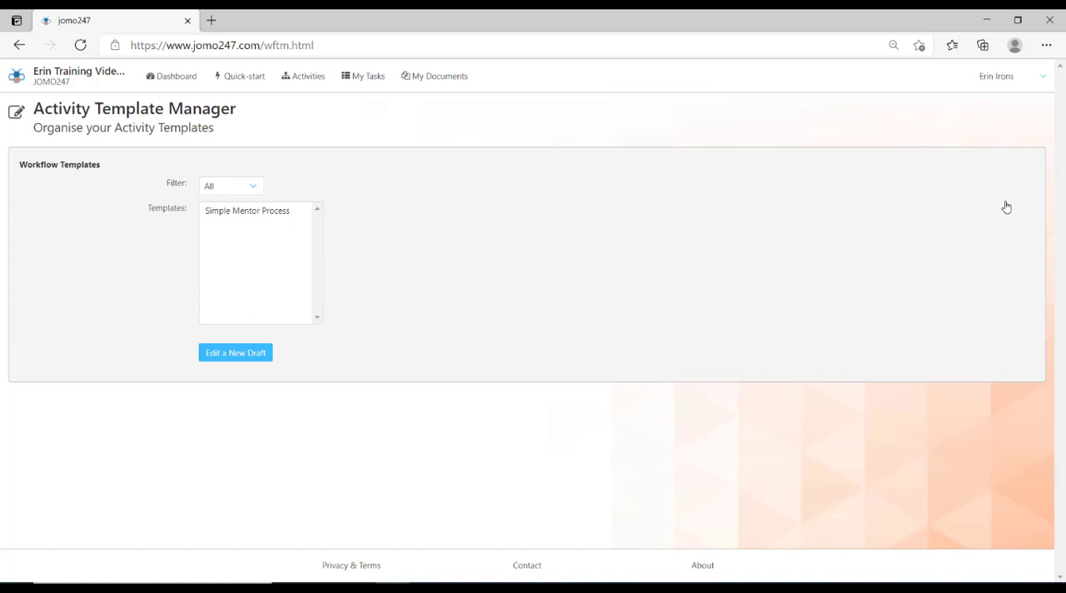
left_click(238, 360)
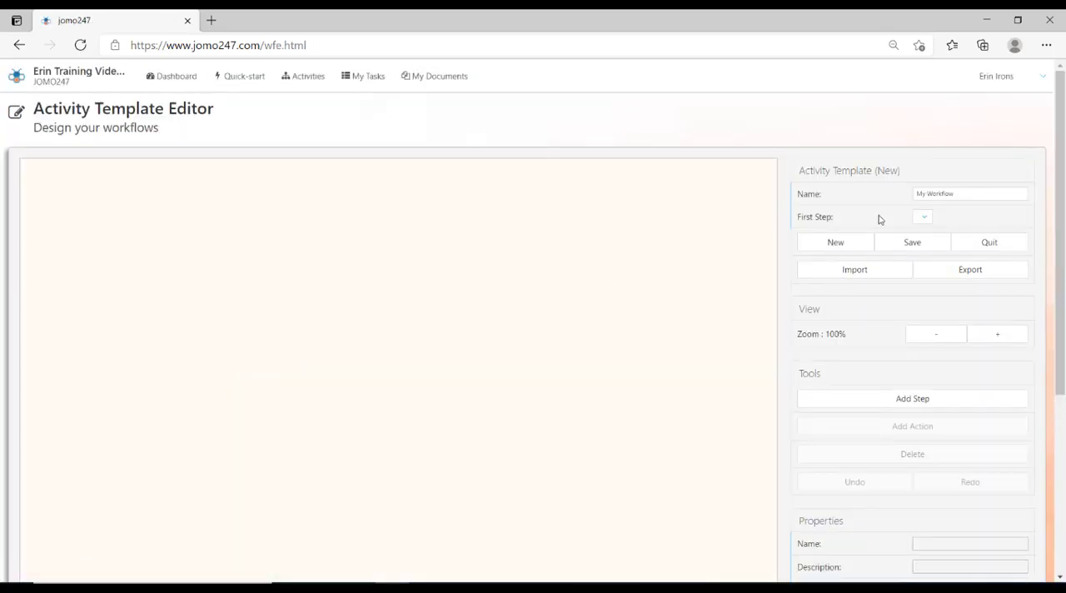
- Name the activity template New Template Demo
left_click_drag(971, 193, 864, 189)
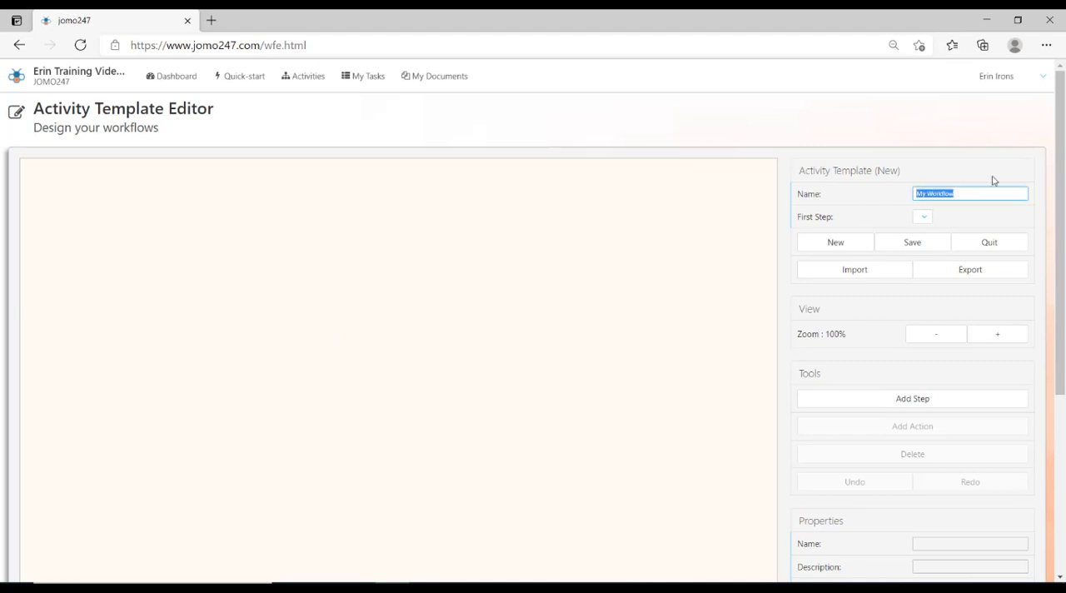
type("New Template Demo")
left_click(962, 226)
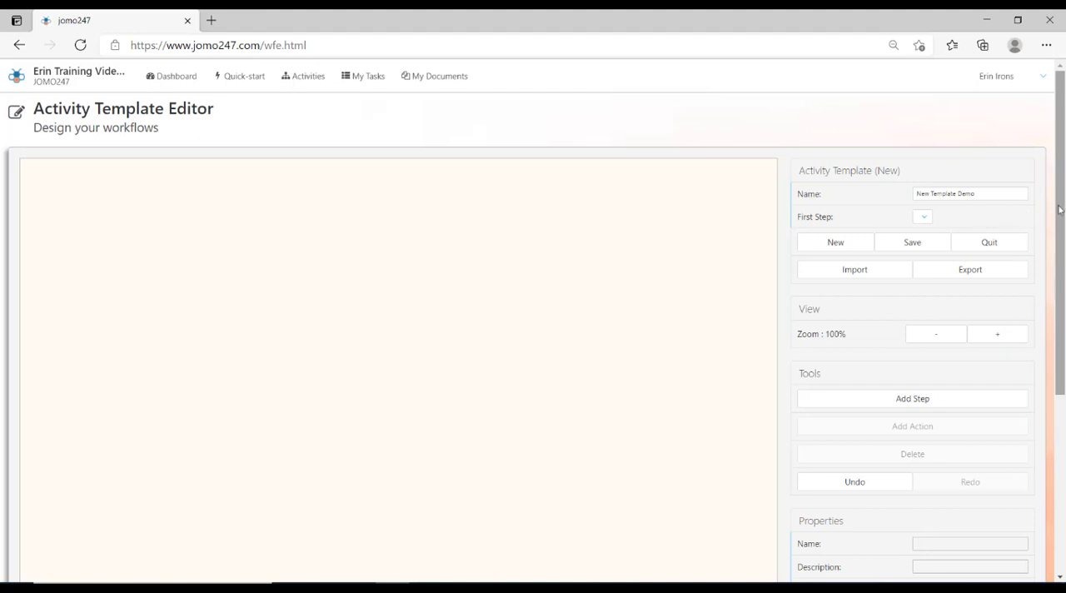
- Add the first workflow step and place it at the top centre of the canvas
left_click_drag(1063, 209, 1063, 227)
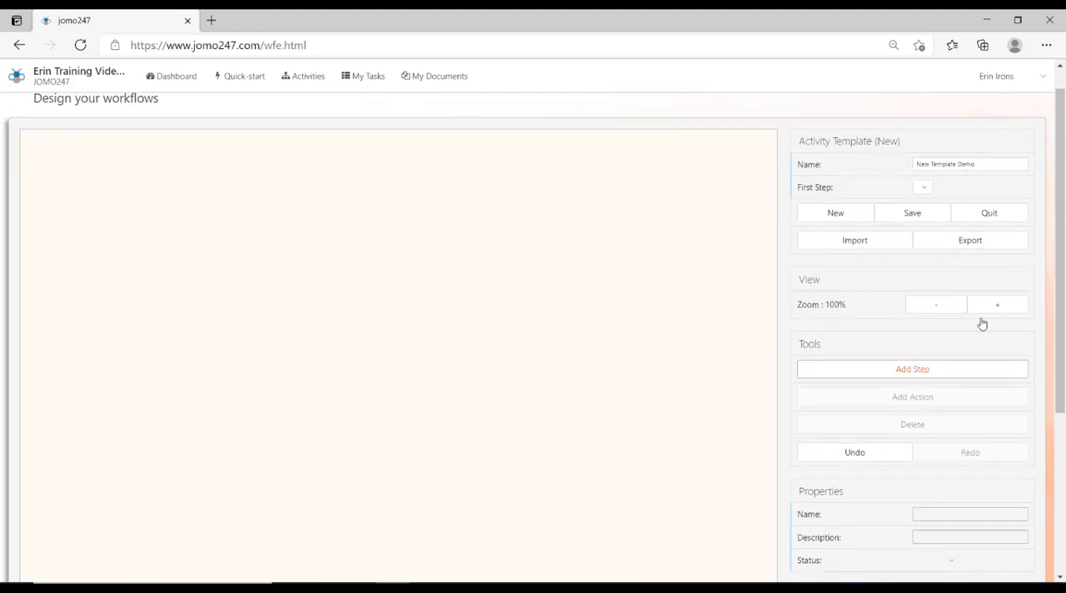
left_click(941, 368)
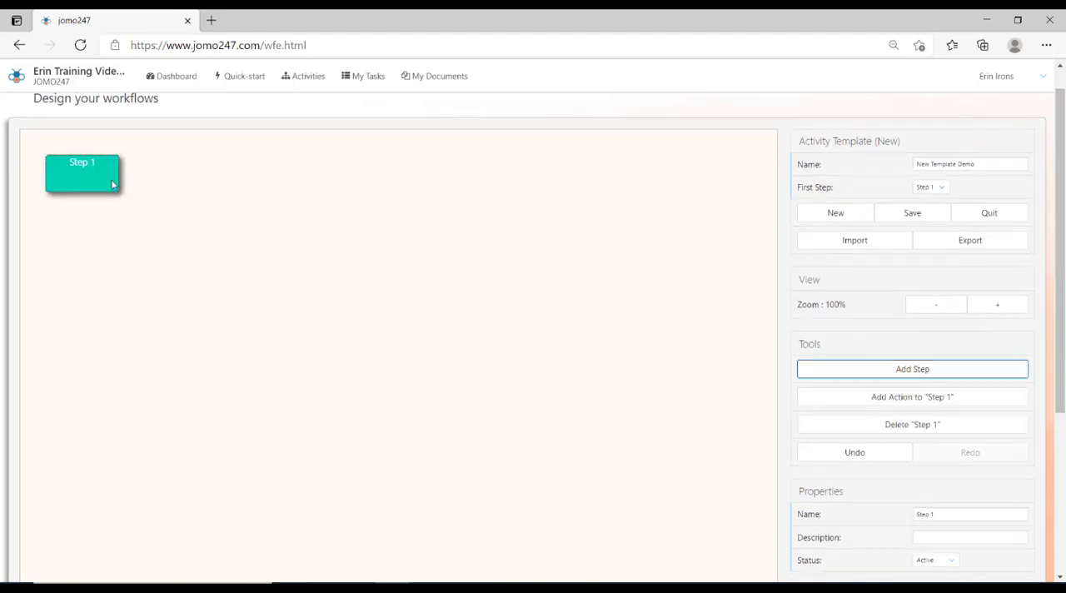
left_click_drag(97, 177, 417, 177)
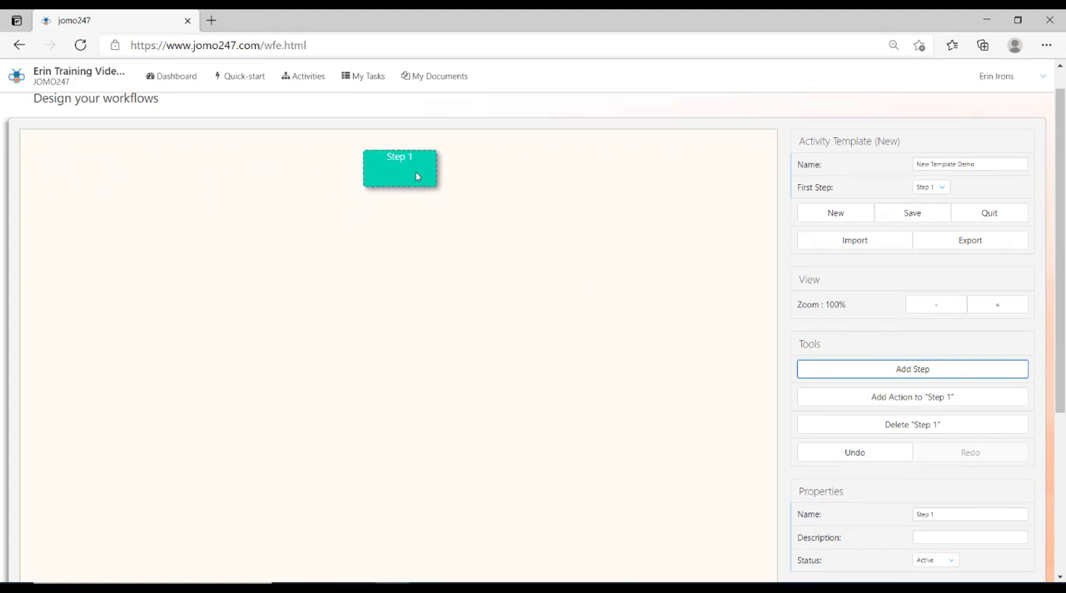
- Rename the first workflow step as Assign Task and check its status options
left_click(953, 511)
triple_click(953, 510)
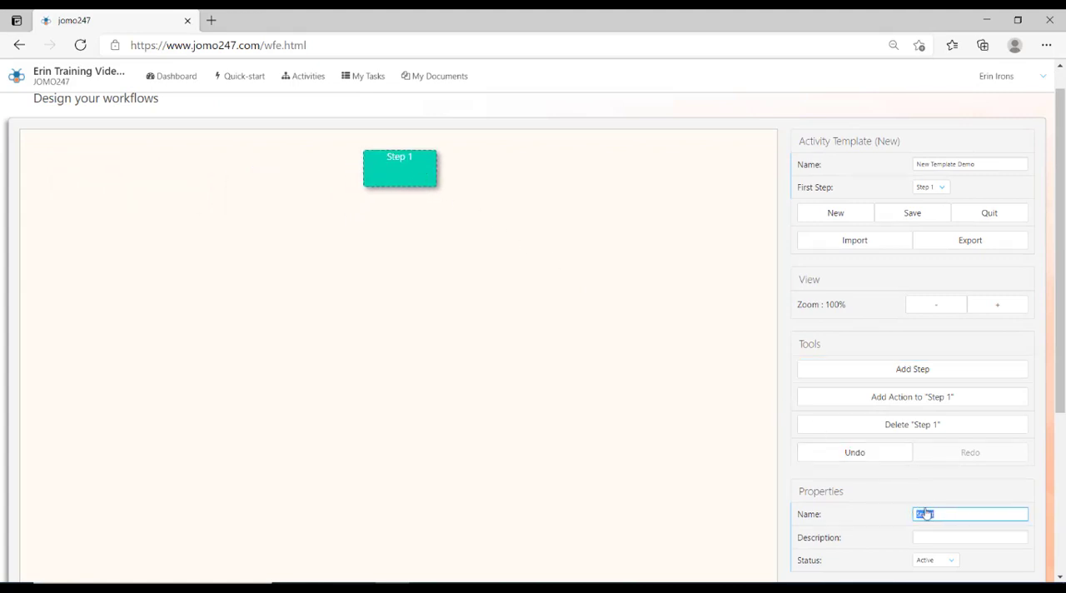
type("sssign Task")
left_click(957, 570)
left_click(958, 570)
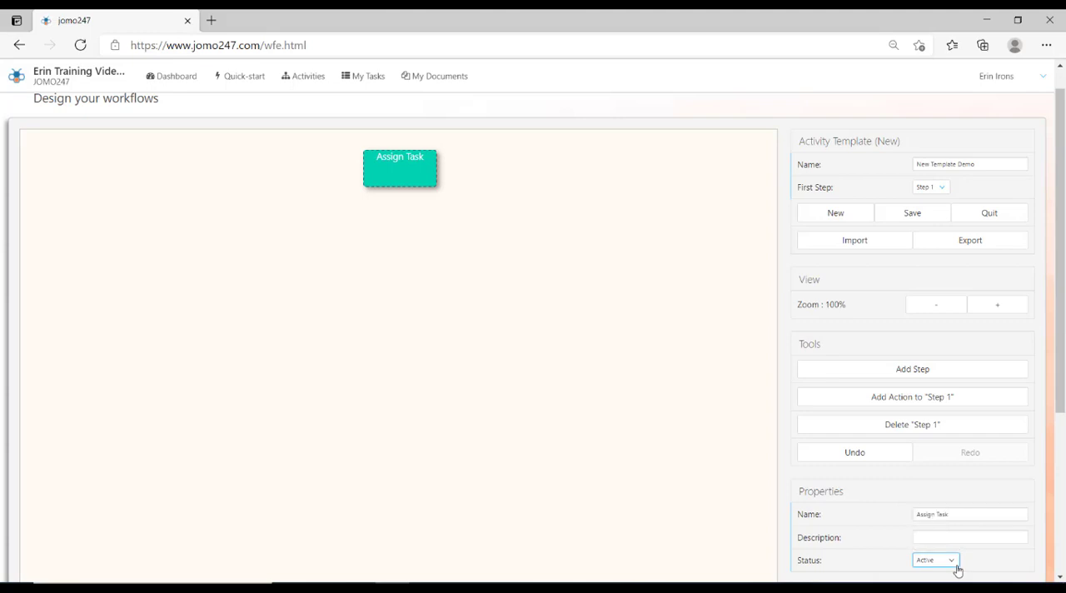
left_click(988, 313)
left_click(988, 314)
left_click(988, 314)
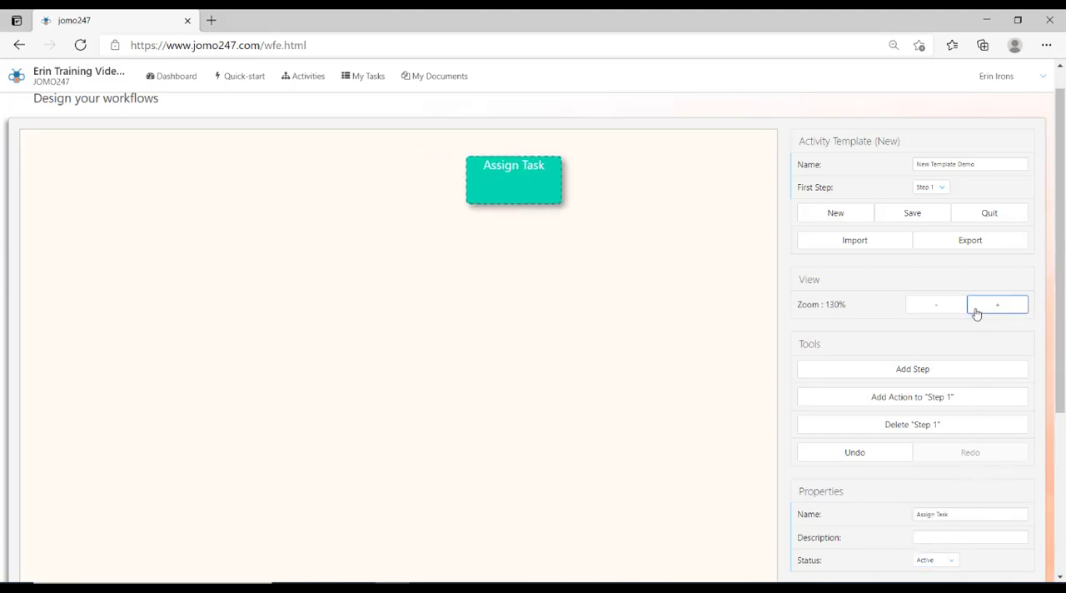
left_click(940, 312)
left_click(939, 312)
left_click(939, 312)
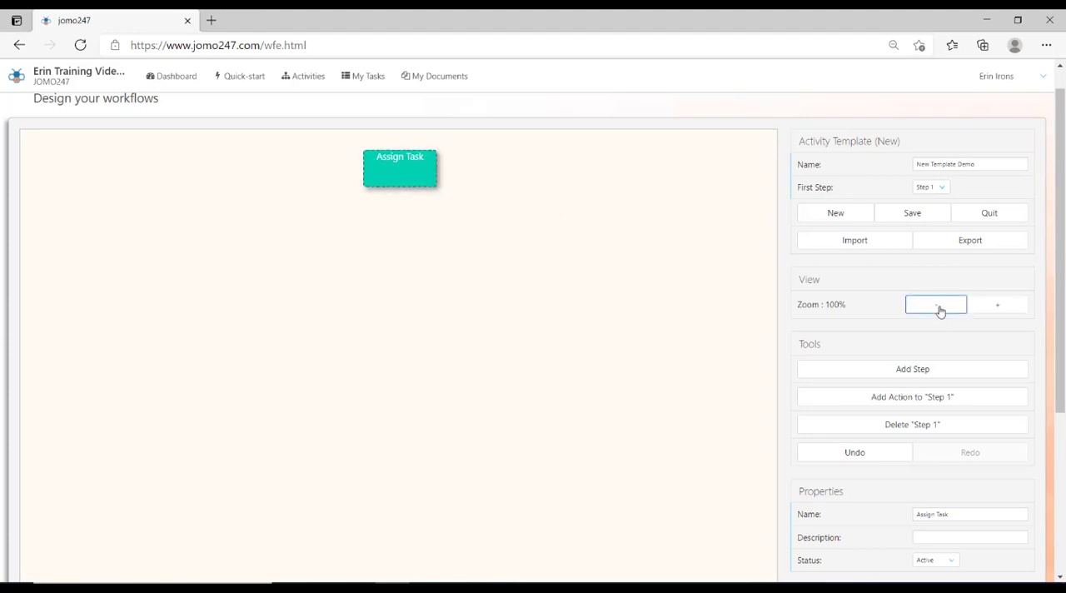
- Open role management for the template and add a role named Manager
scroll(1060, 250, "down", 1)
scroll(1064, 329, "down", 1)
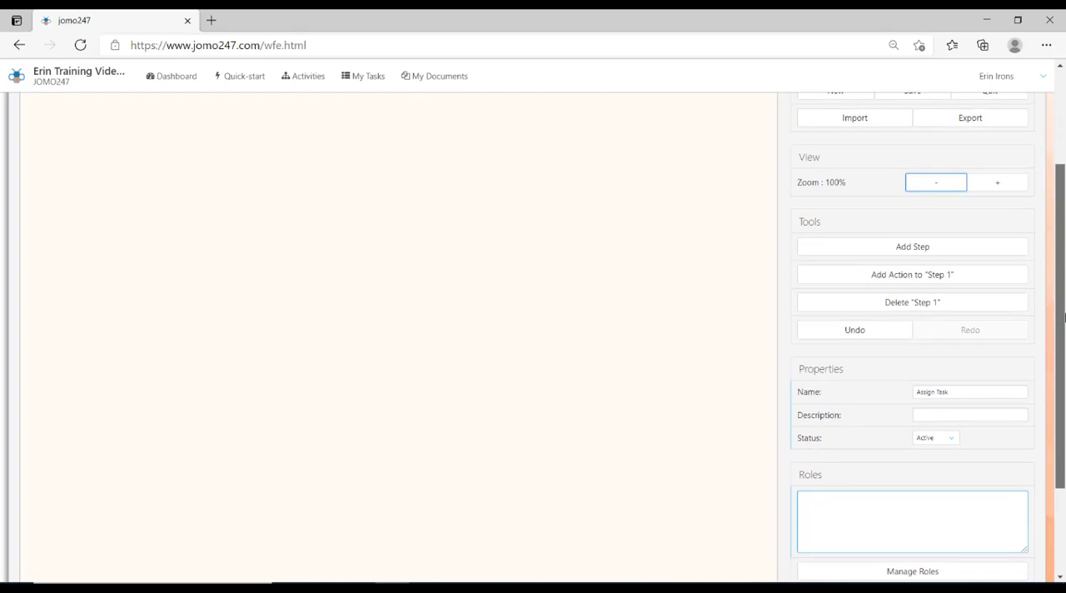
scroll(1064, 338, "down", 1)
scroll(1063, 343, "down", 1)
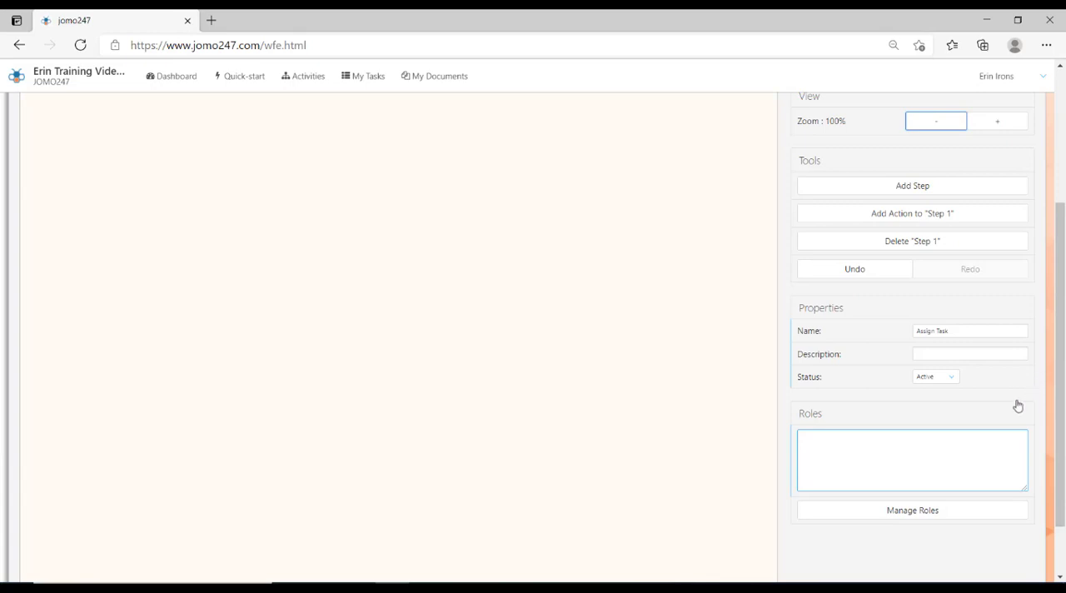
left_click(922, 512)
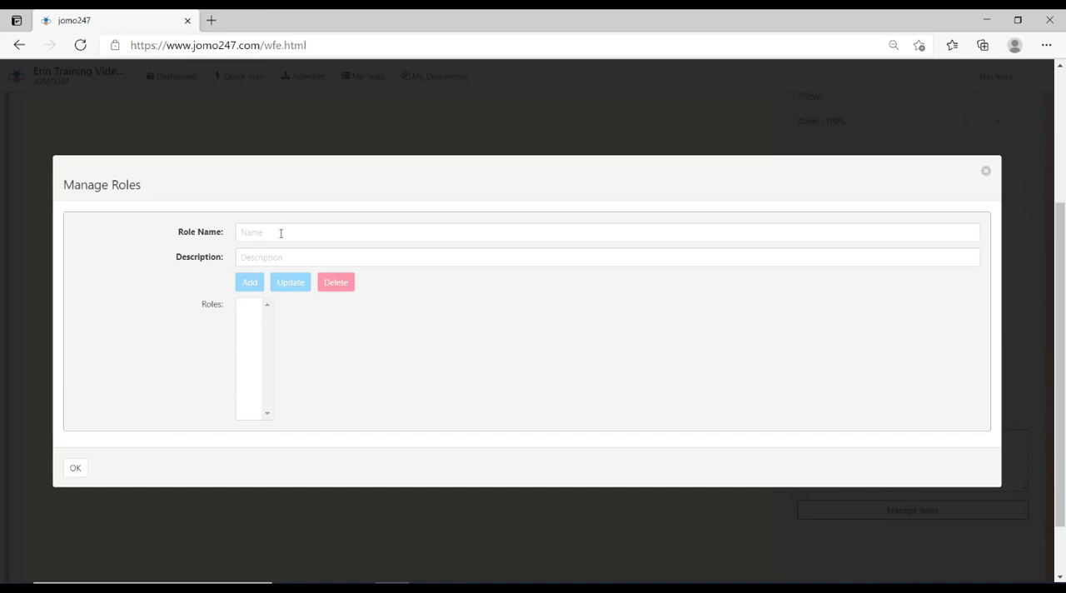
left_click(306, 232)
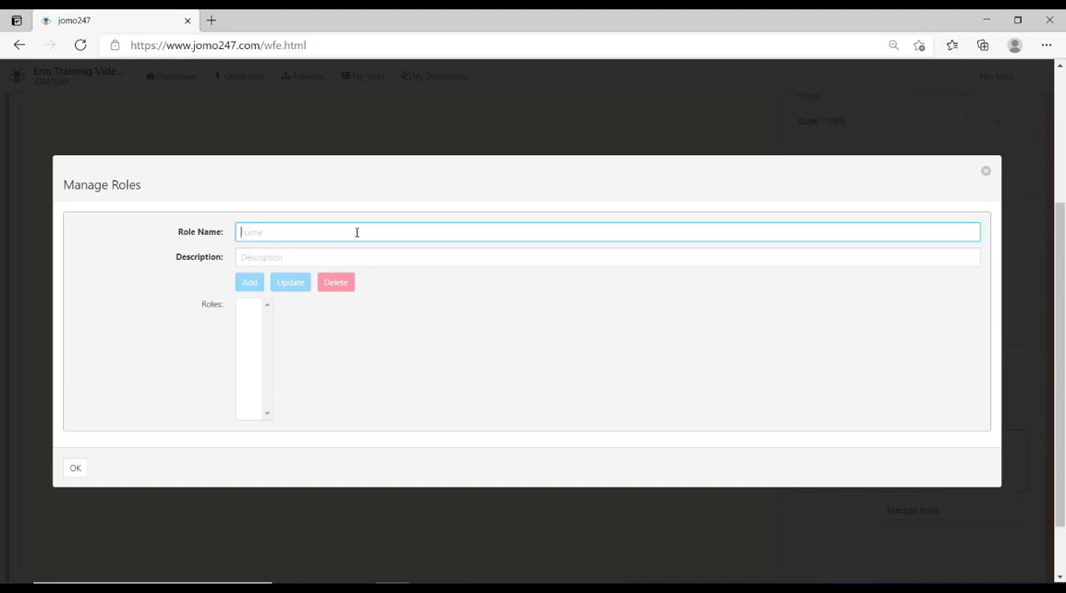
type("Manager")
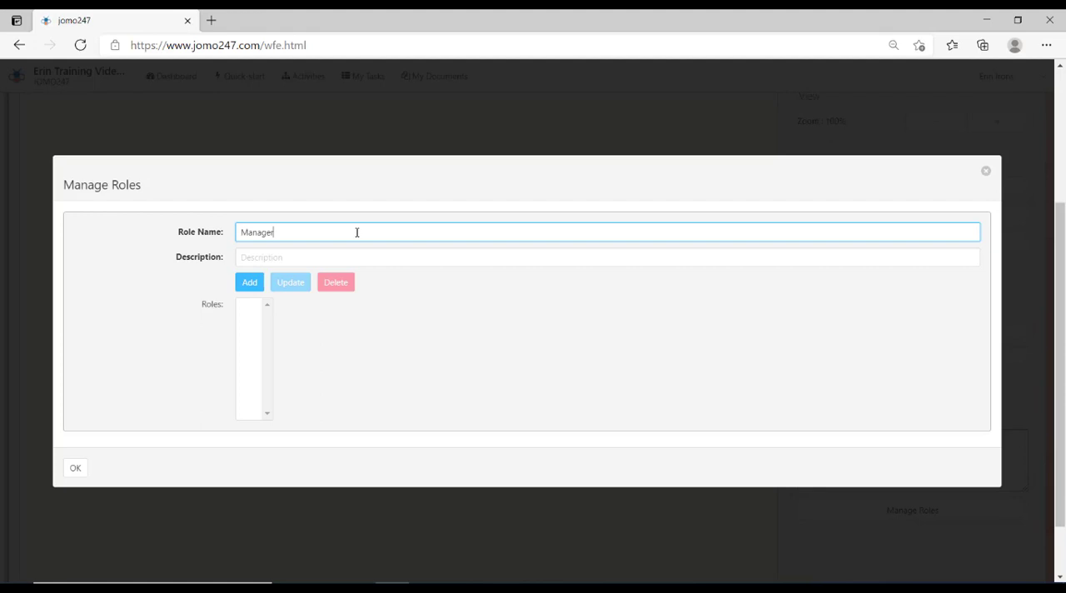
left_click(260, 289)
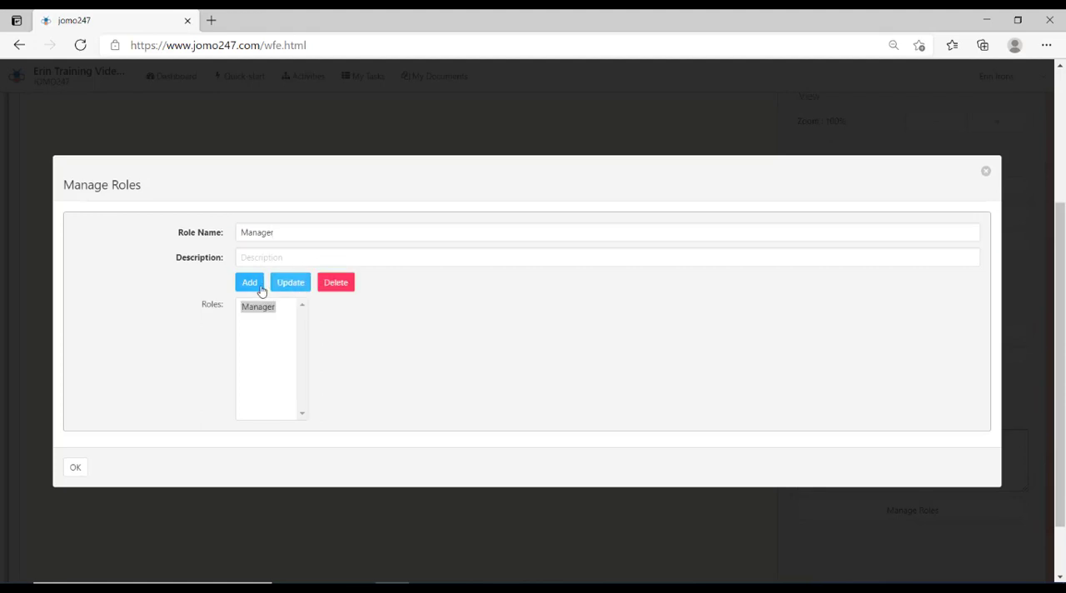
- Add a second role named Employee and confirm the role list
left_click_drag(305, 236, 229, 238)
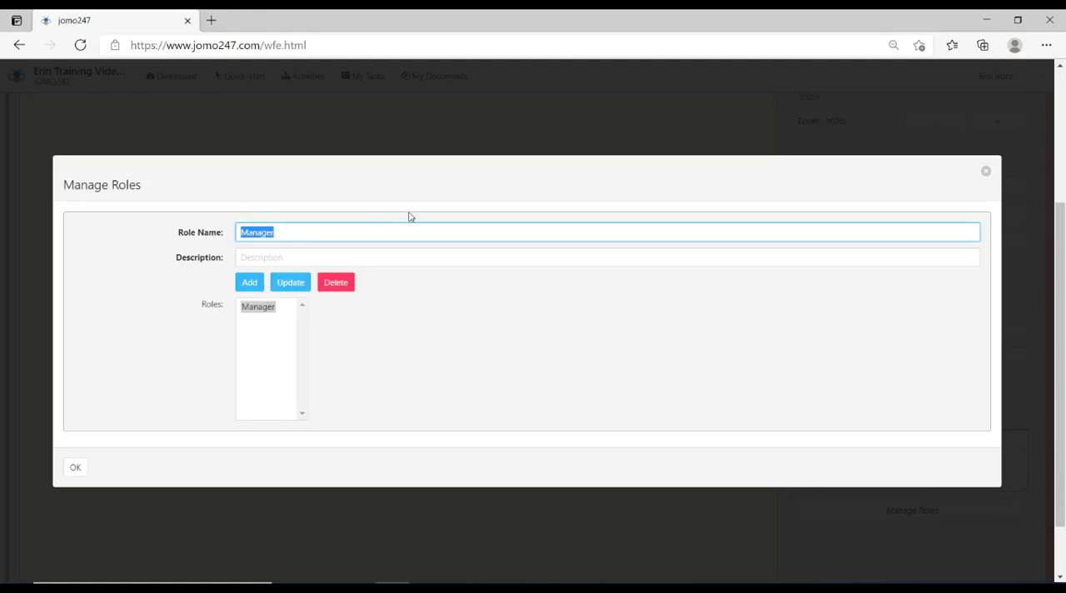
type("Employee")
left_click(251, 285)
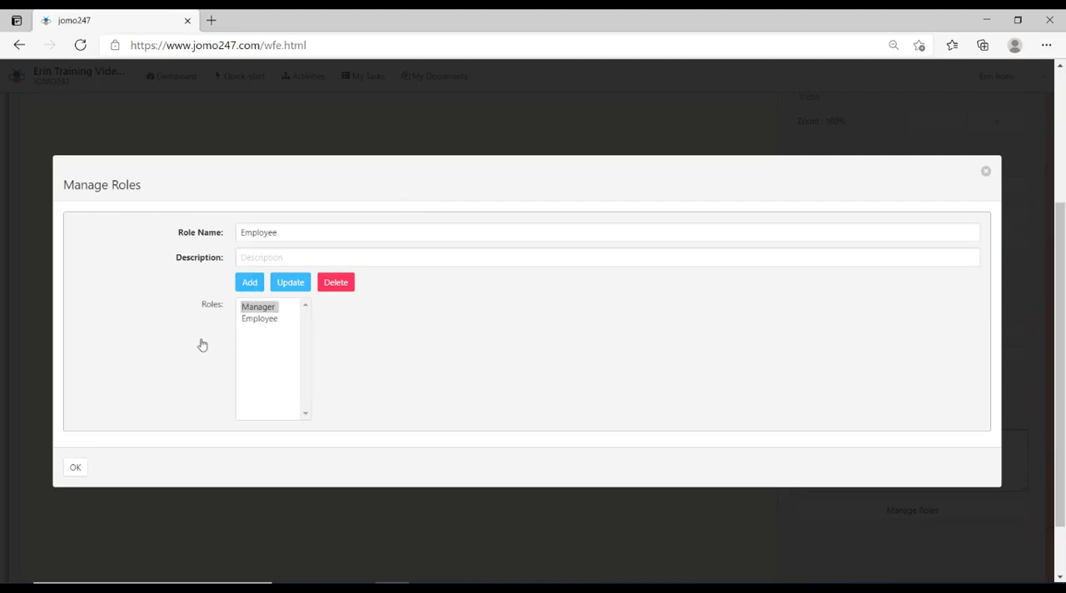
left_click(70, 470)
- Assign the Manager role to the Assign Task step
scroll(1046, 305, "up", 2)
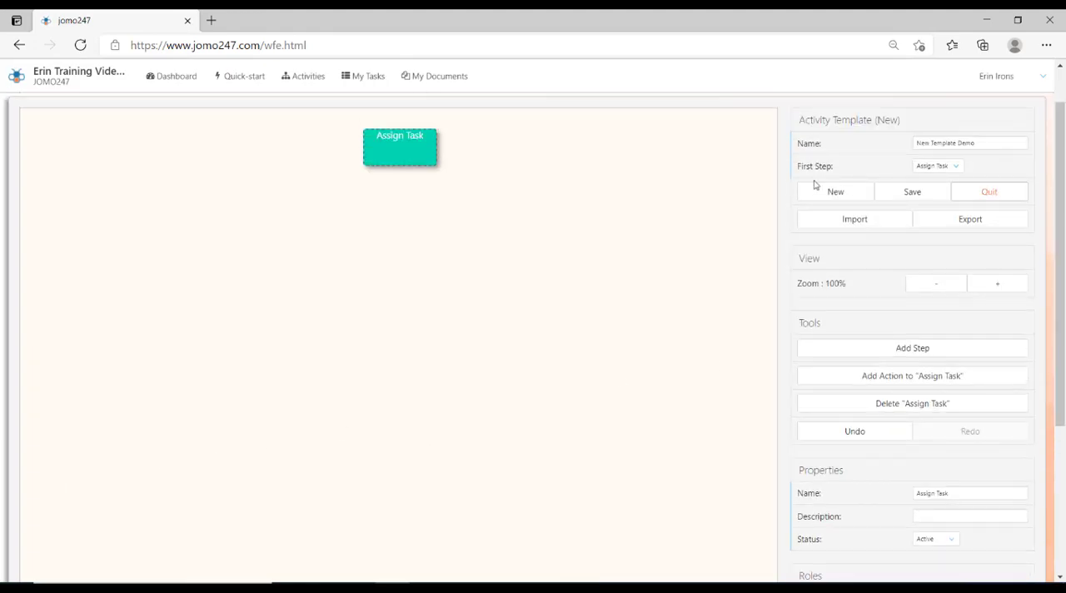
left_click_drag(1065, 247, 1064, 333)
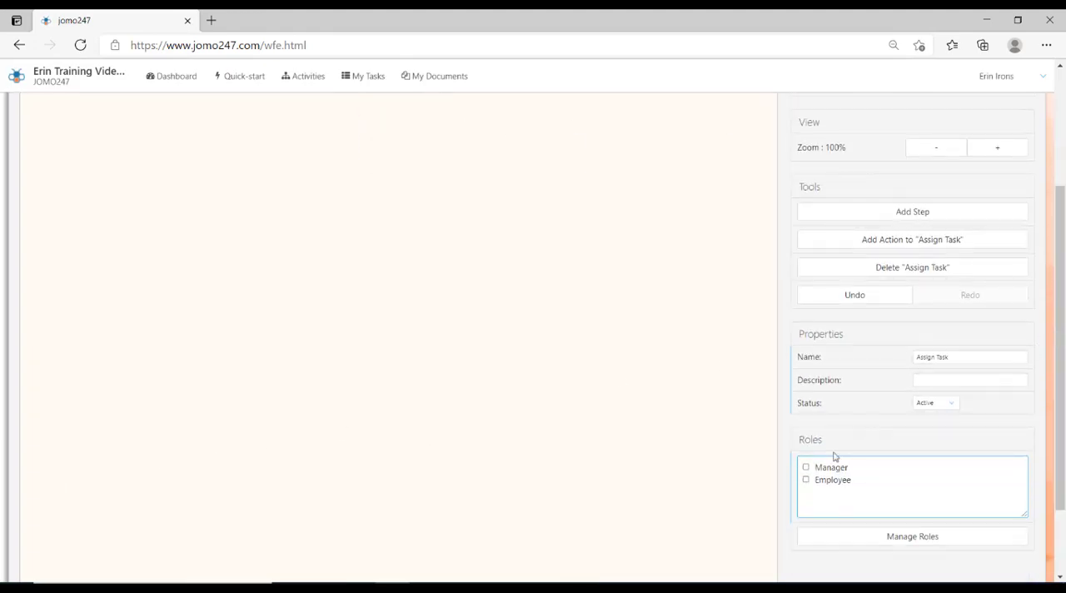
left_click(806, 467)
- Add a second workflow step and place it directly below Assign Task
scroll(1051, 444, "up", 2)
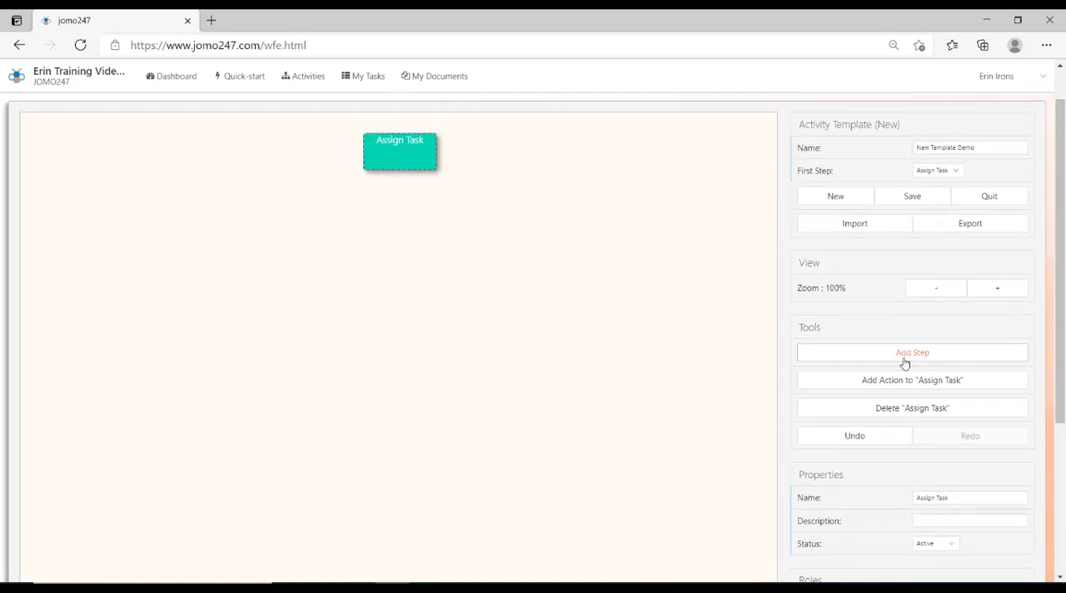
left_click(904, 353)
left_click(409, 292)
- Name the second workflow step Complete Task and assign it the Employee role
left_click(987, 497)
type("Comple")
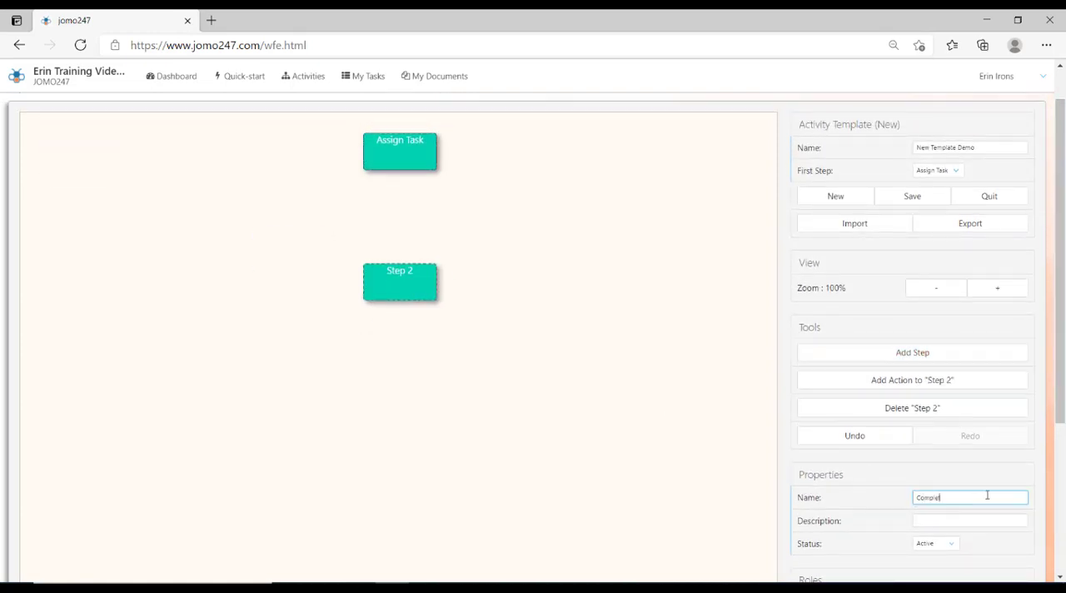
type("te Task")
key("Return")
scroll(950, 533, "down", 2)
left_click(806, 450)
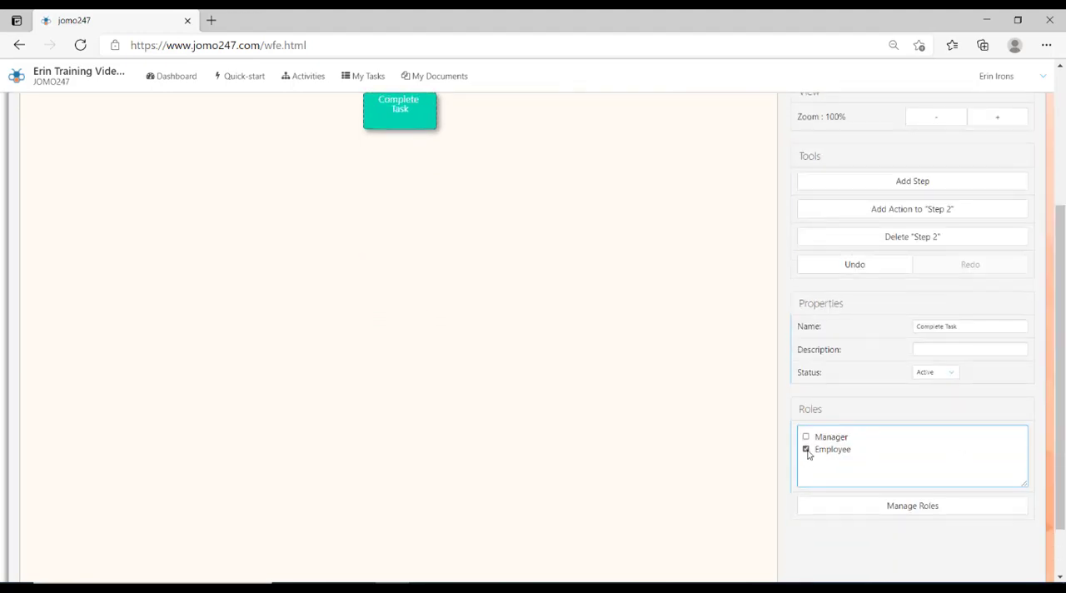
- Add an action named Task Assigned to the Assign Task step, with Complete Task as its next step
left_click_drag(1062, 452, 1063, 331)
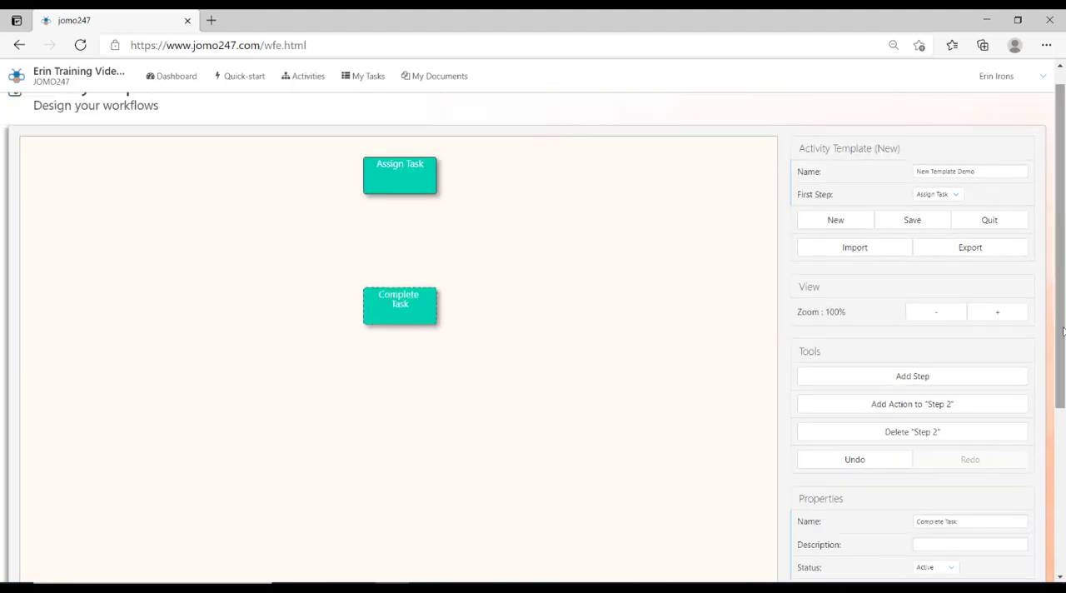
left_click(427, 178)
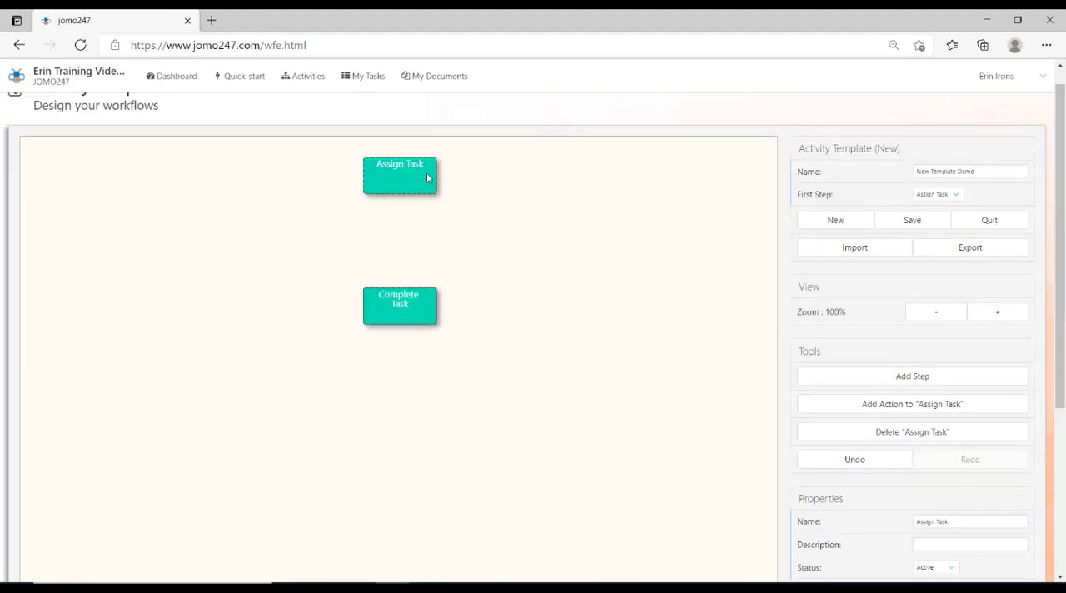
left_click(879, 406)
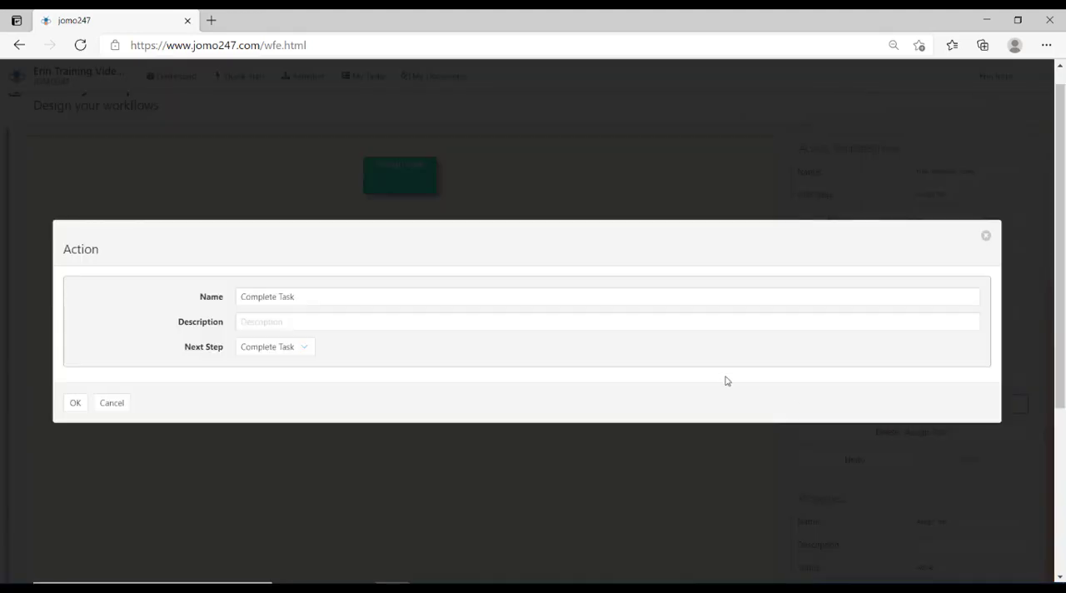
left_click_drag(312, 299, 213, 303)
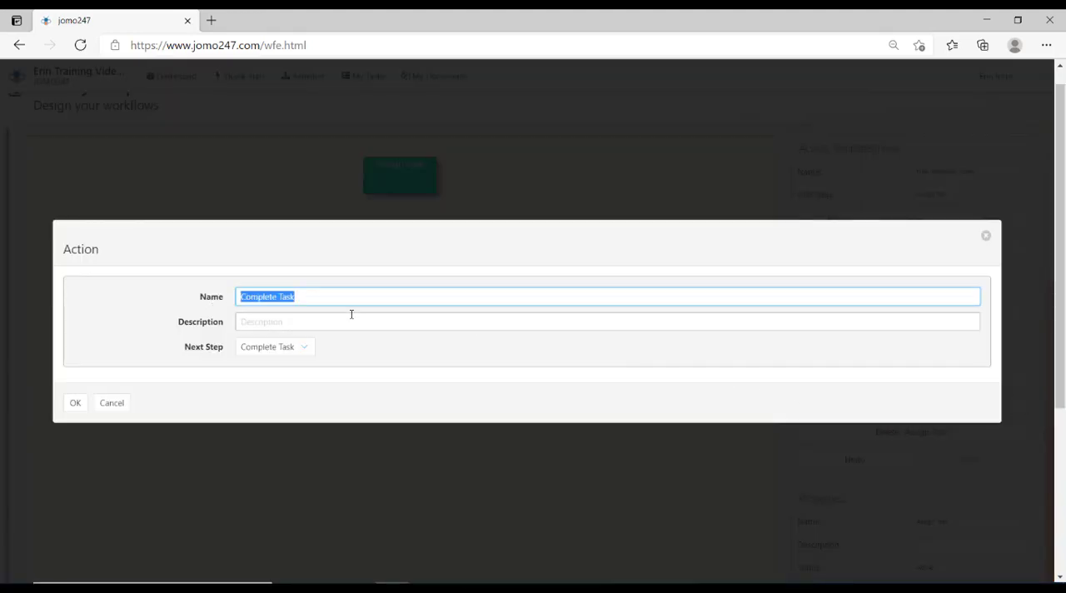
type("Task")
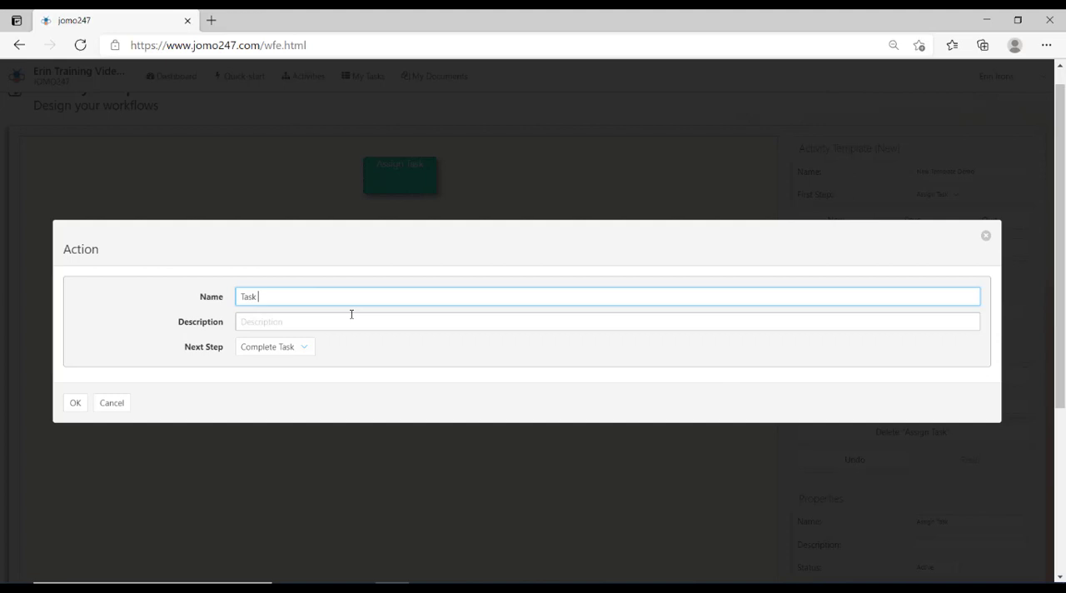
type(" Assigned")
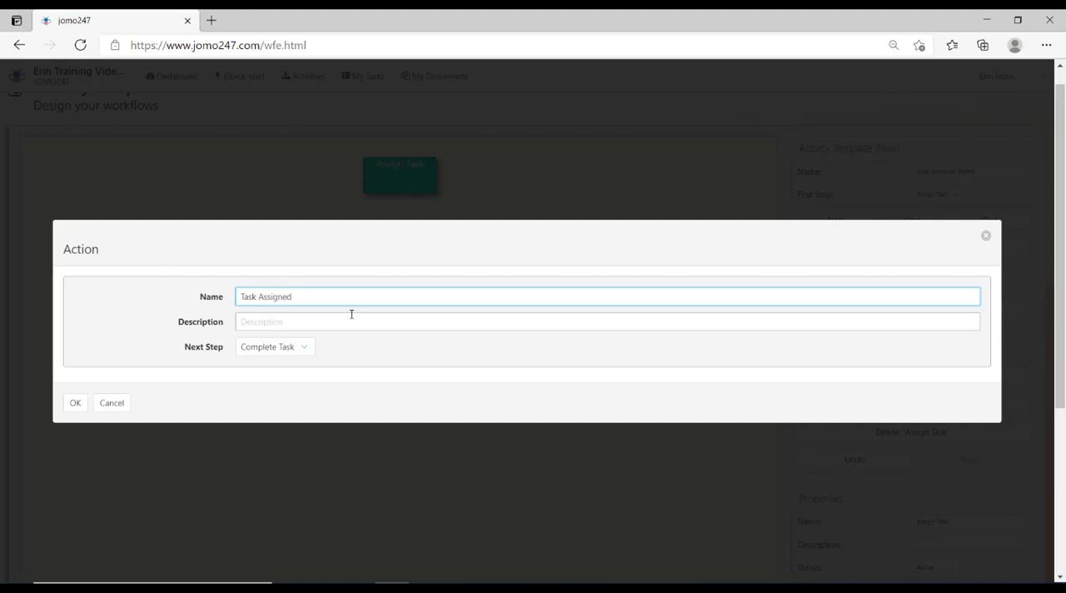
left_click(76, 403)
- Add a third workflow step named Task Completed and place it below Complete Task
left_click(938, 381)
type("Task Completed")
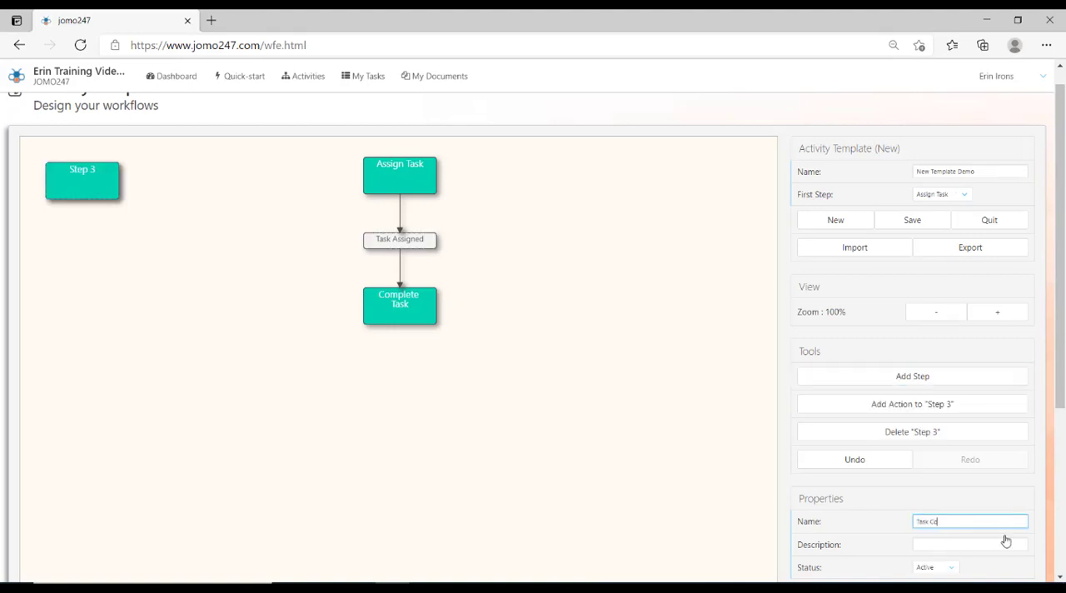
left_click(971, 545)
left_click_drag(365, 409, 400, 426)
- Add an action to the Complete Task step with Task Completed as its next step
left_click(400, 304)
left_click(833, 404)
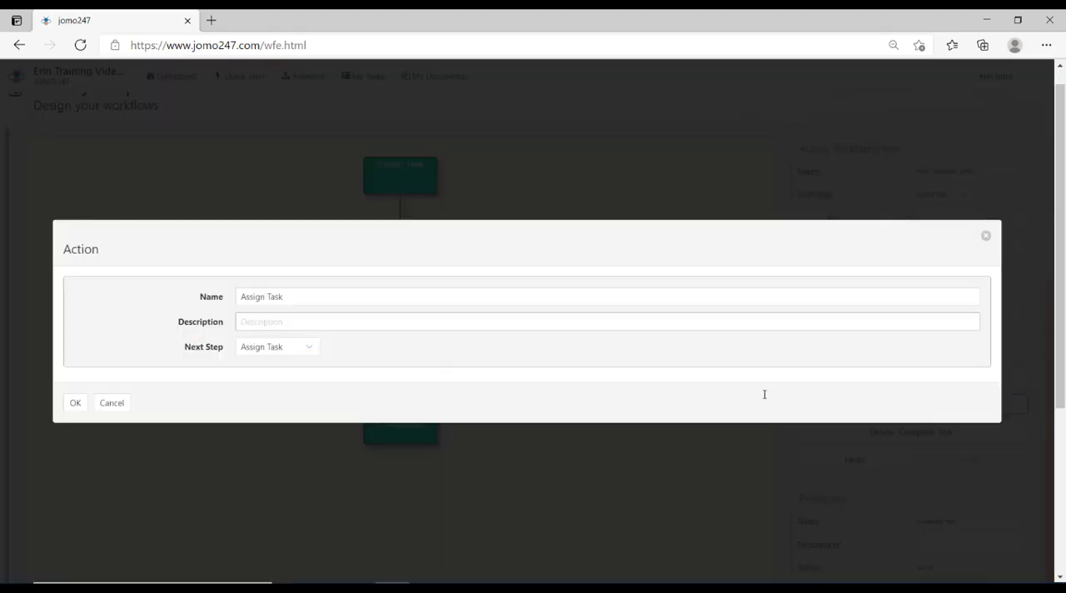
left_click(279, 347)
left_click(271, 413)
left_click(76, 403)
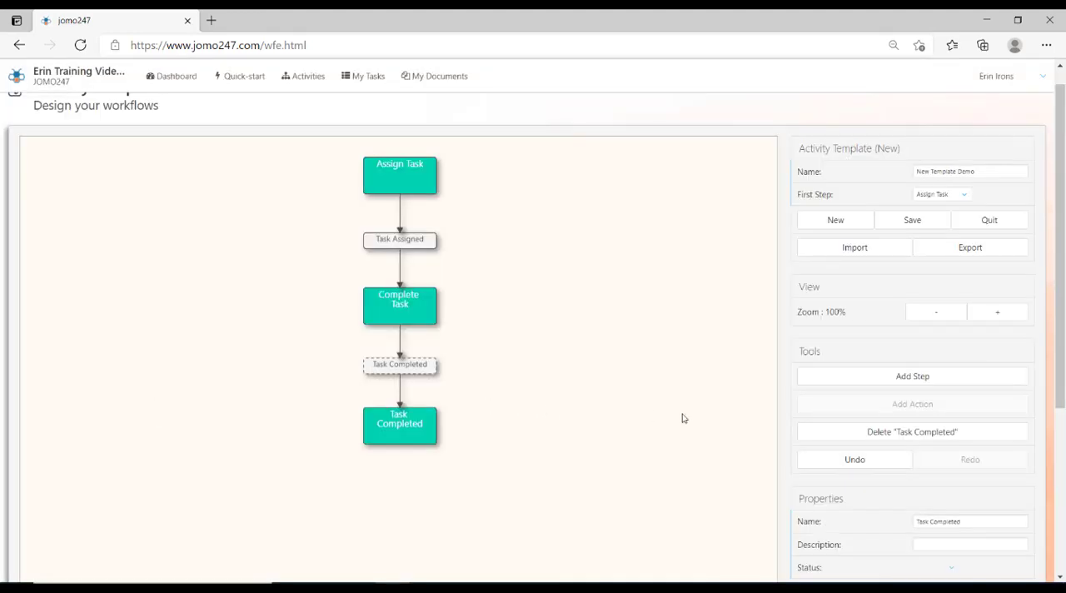
- Add a fourth workflow step to the template and delete it again
left_click(872, 376)
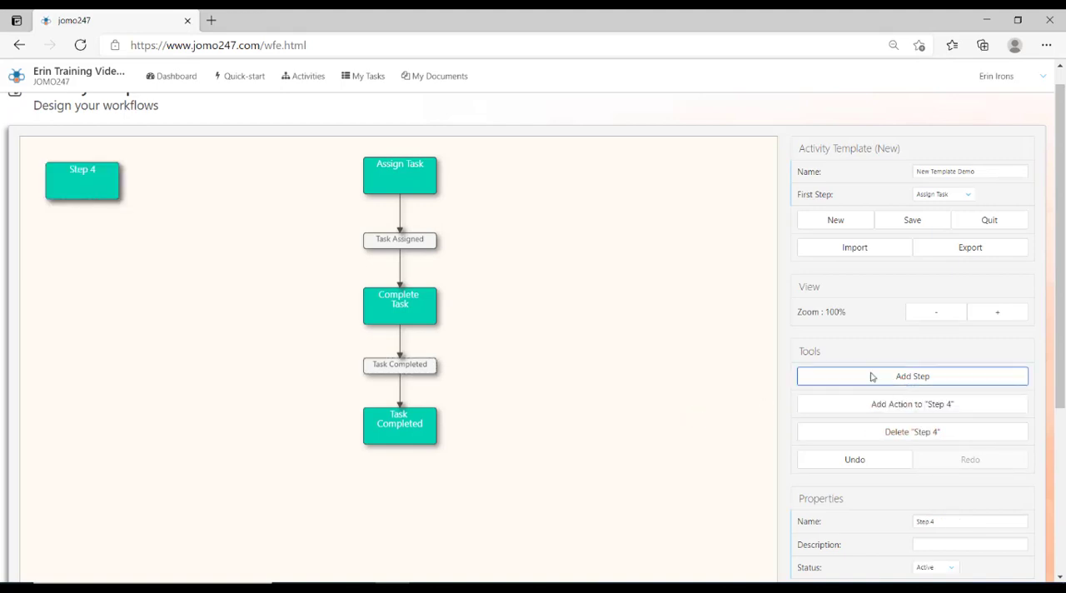
left_click(80, 188)
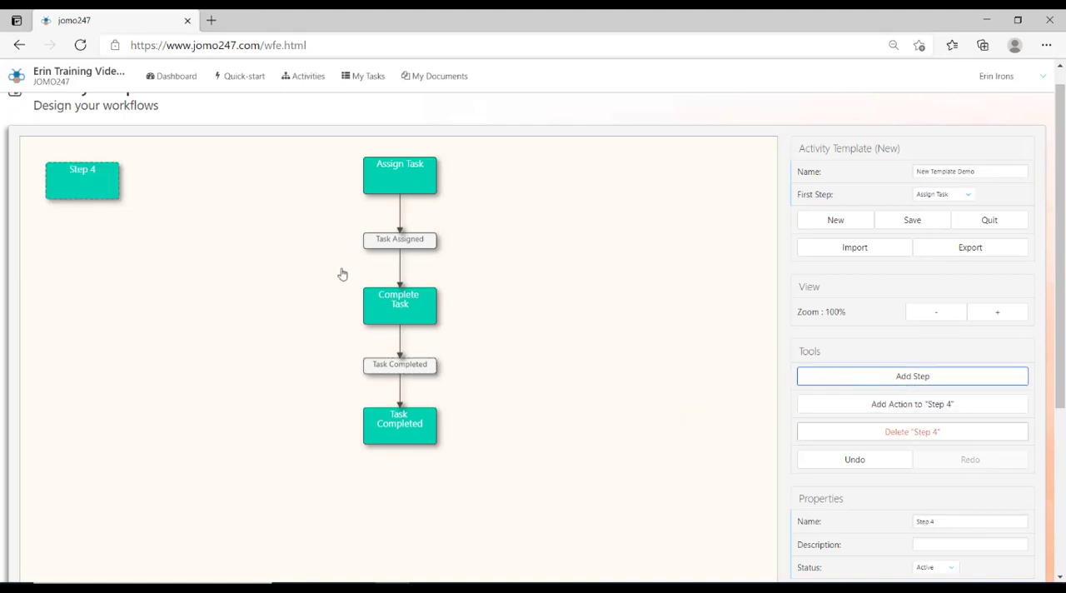
left_click(895, 434)
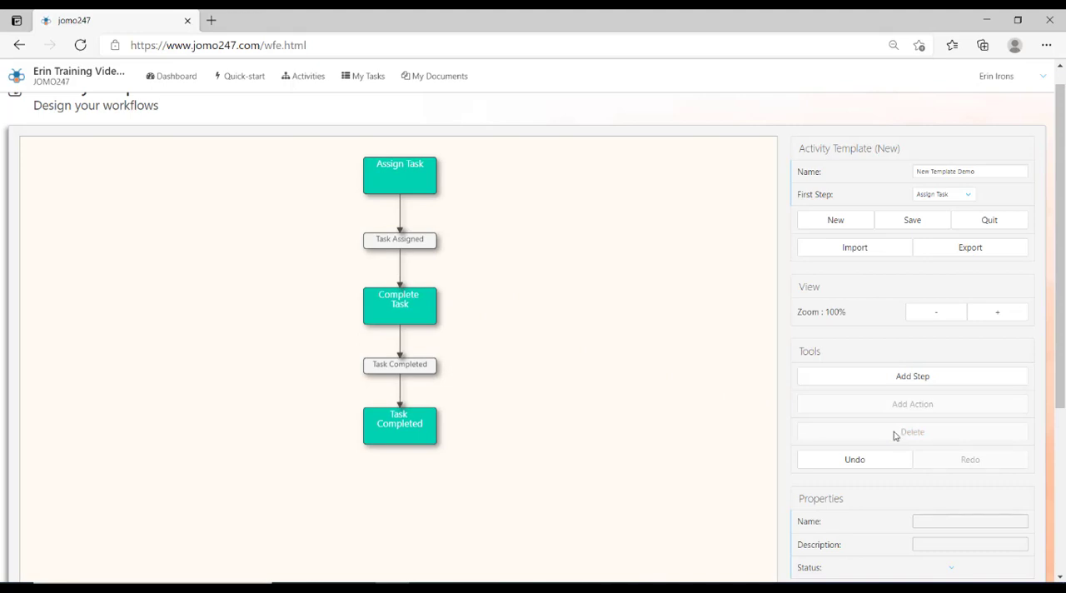
left_click(850, 221)
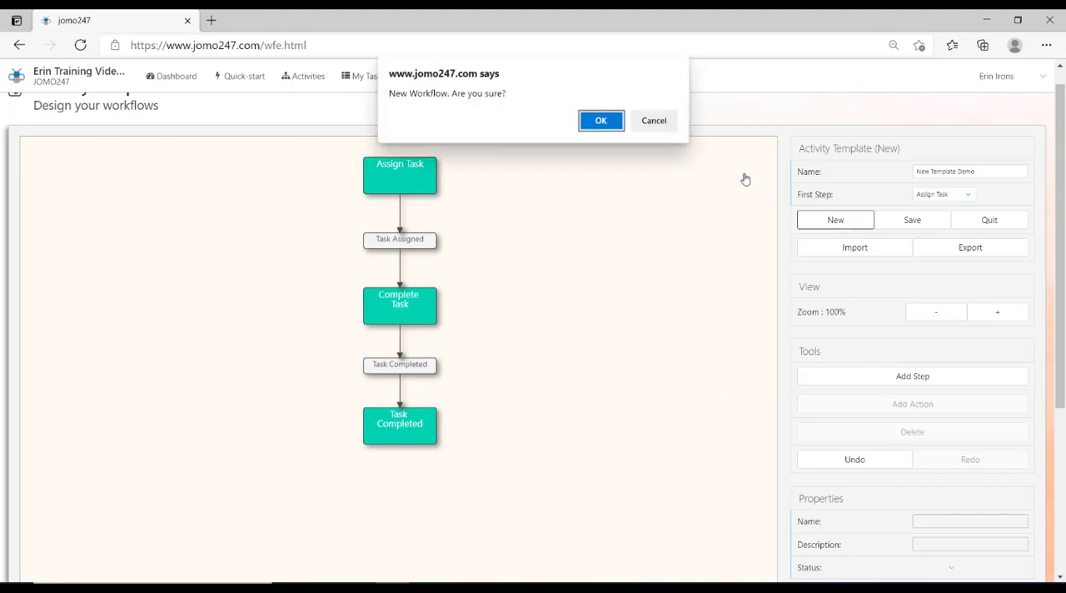
left_click(602, 121)
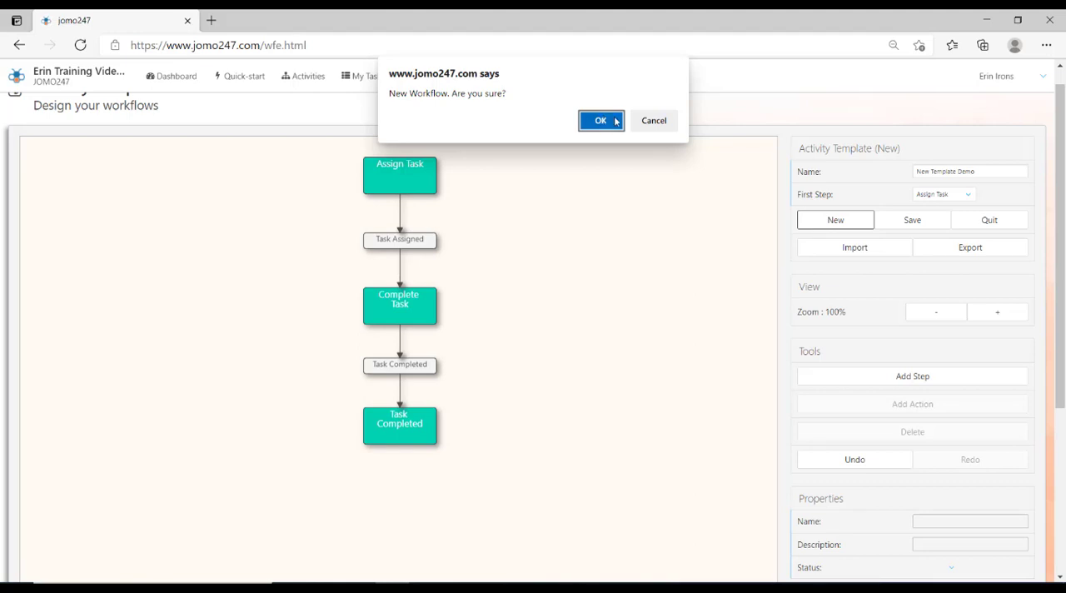
left_click(668, 122)
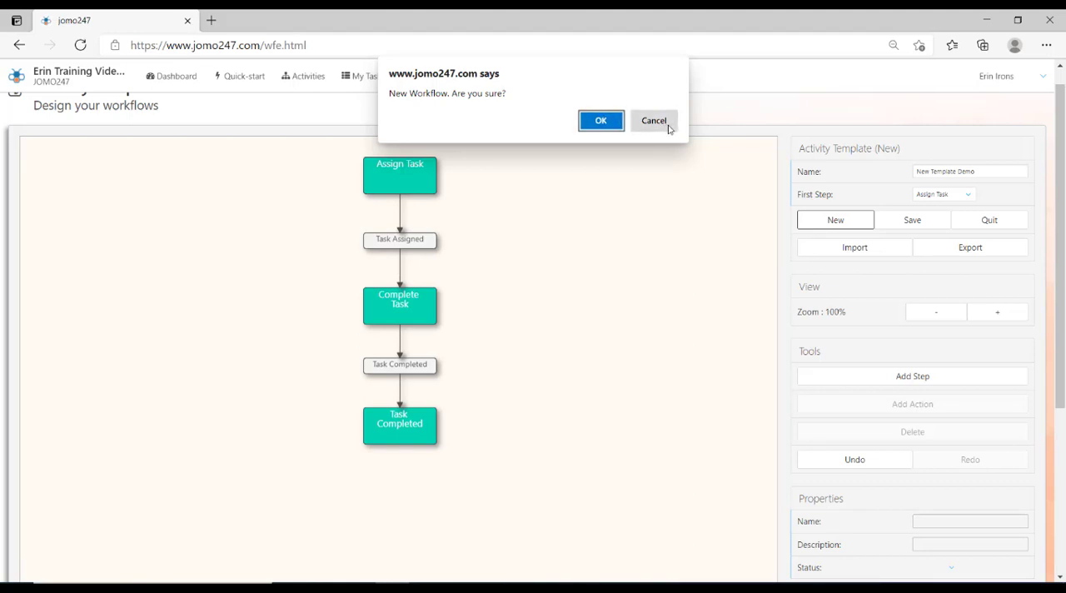
- Set the status of the final Task Completed step to Complete
left_click(427, 423)
scroll(1062, 281, "down", 1)
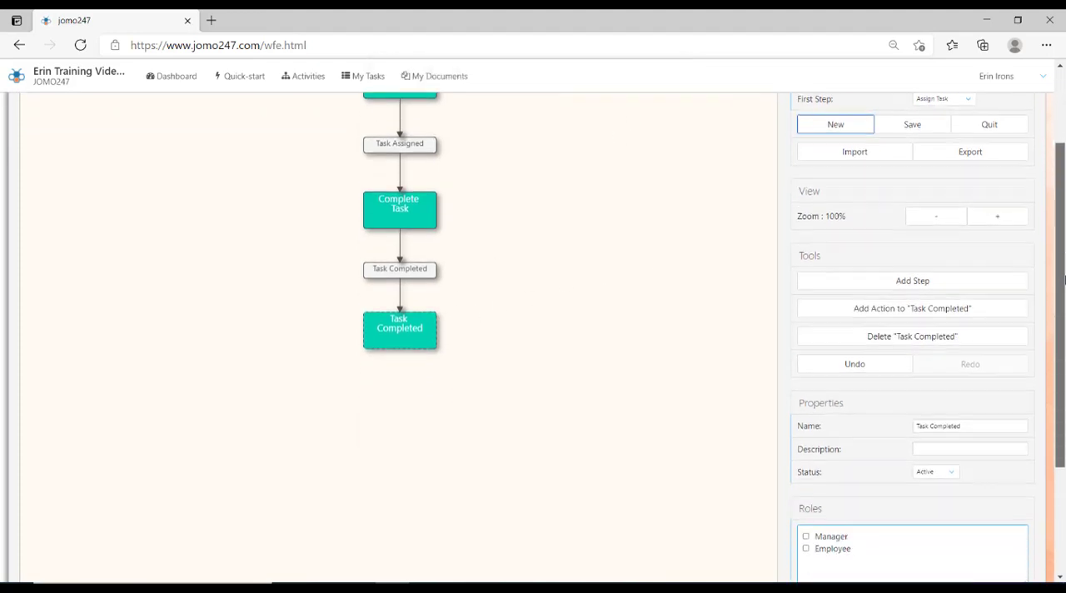
mouse_move(1065, 281)
left_mouse_down()
mouse_move(1065, 298)
mouse_move(1063, 274)
left_mouse_up()
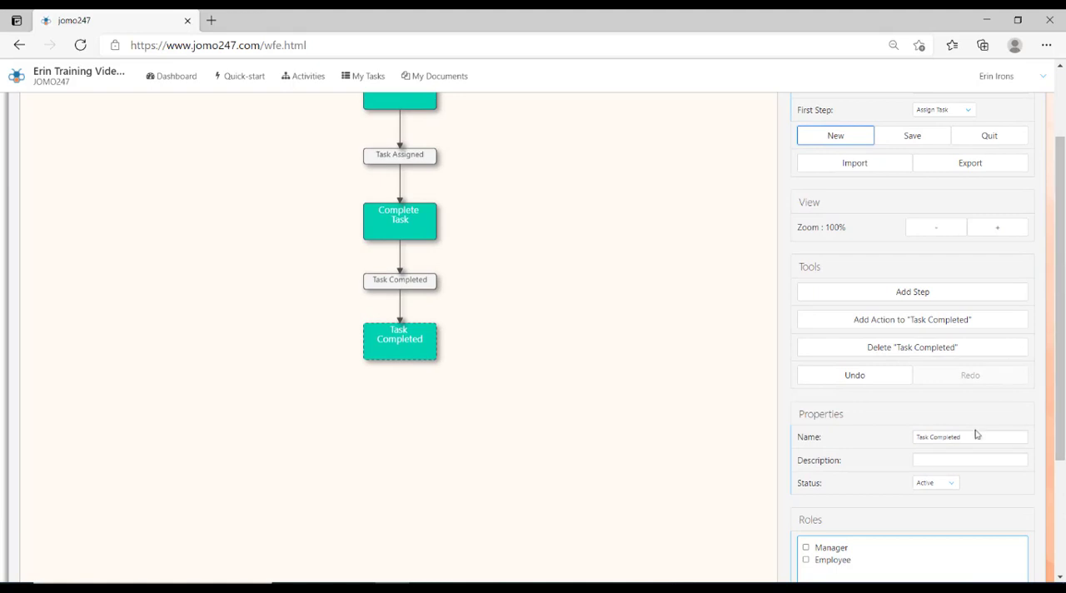
left_click(943, 484)
left_click(928, 521)
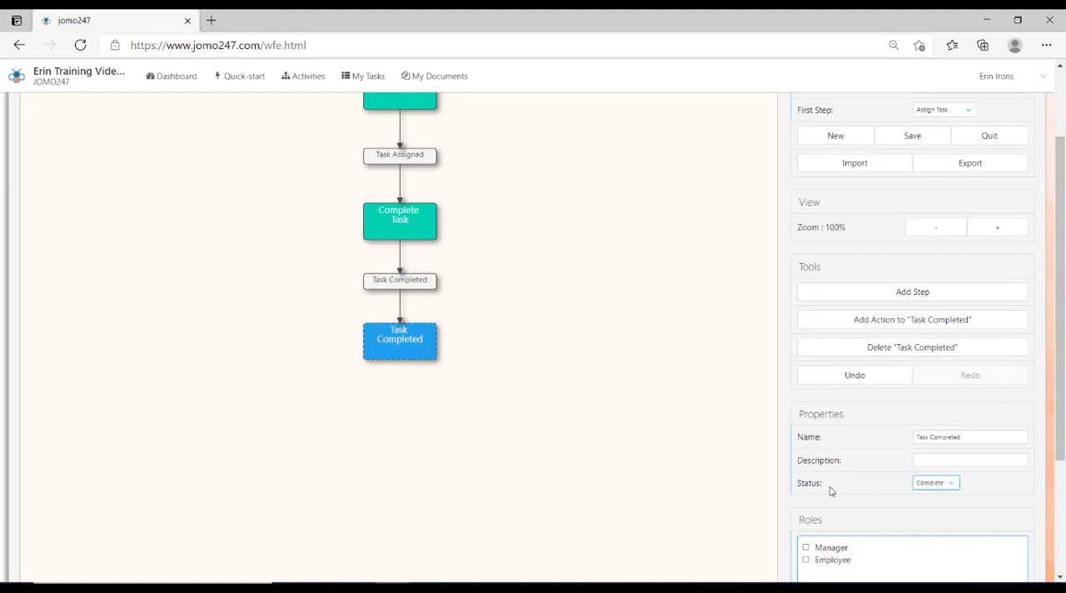
left_click(652, 418)
- Save the New Template Demo activity template and export it as a file
left_click_drag(1063, 326, 1061, 254)
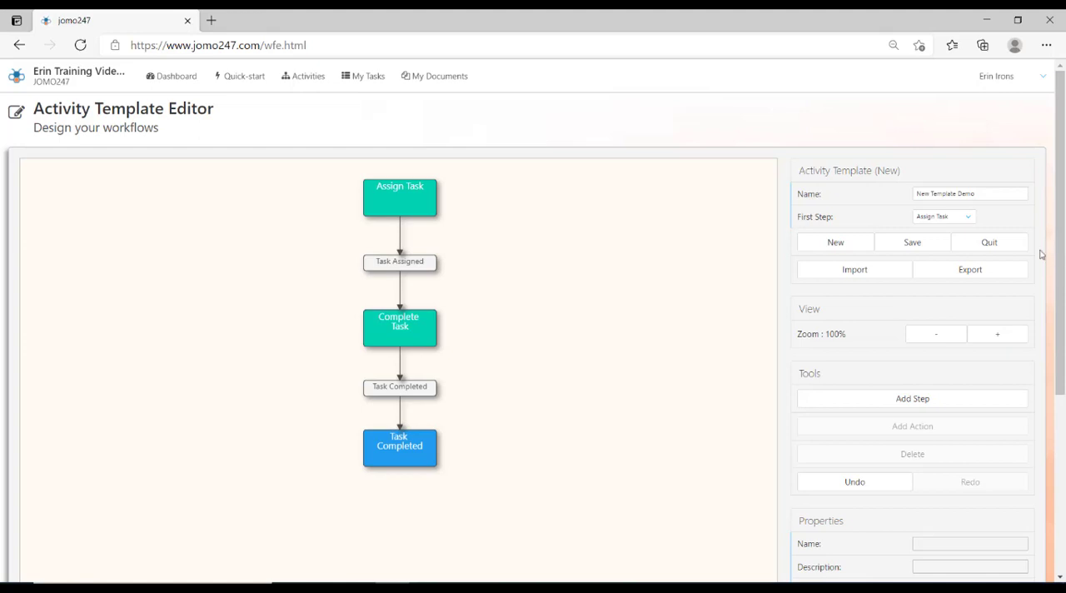
left_click(921, 253)
left_click(945, 270)
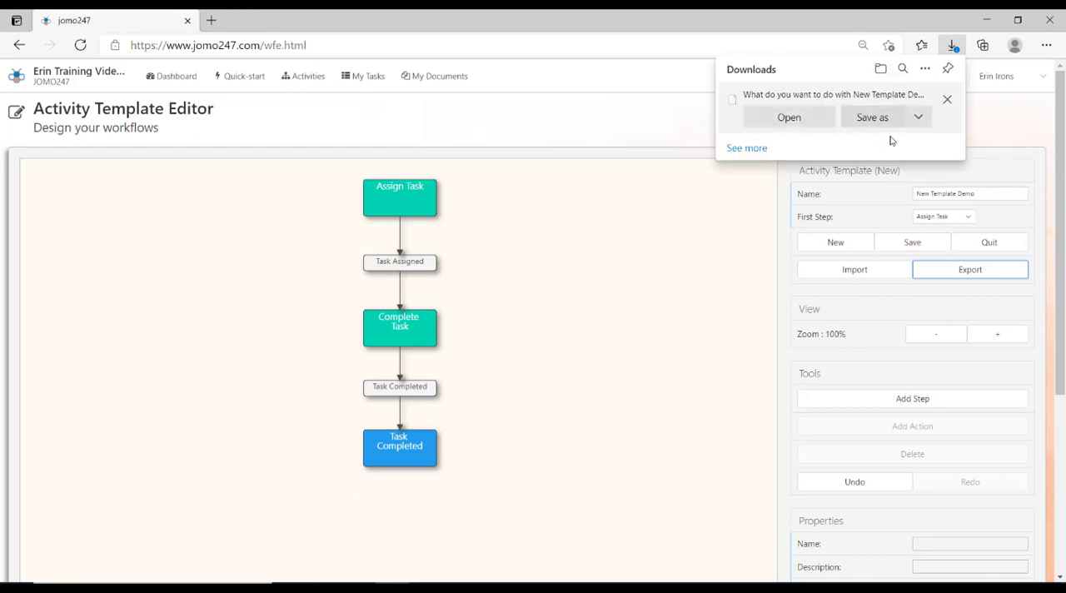
- Go to the activity template manager and check the options offered for New Template Demo and Simple Mentor Process
mouse_move(1000, 76)
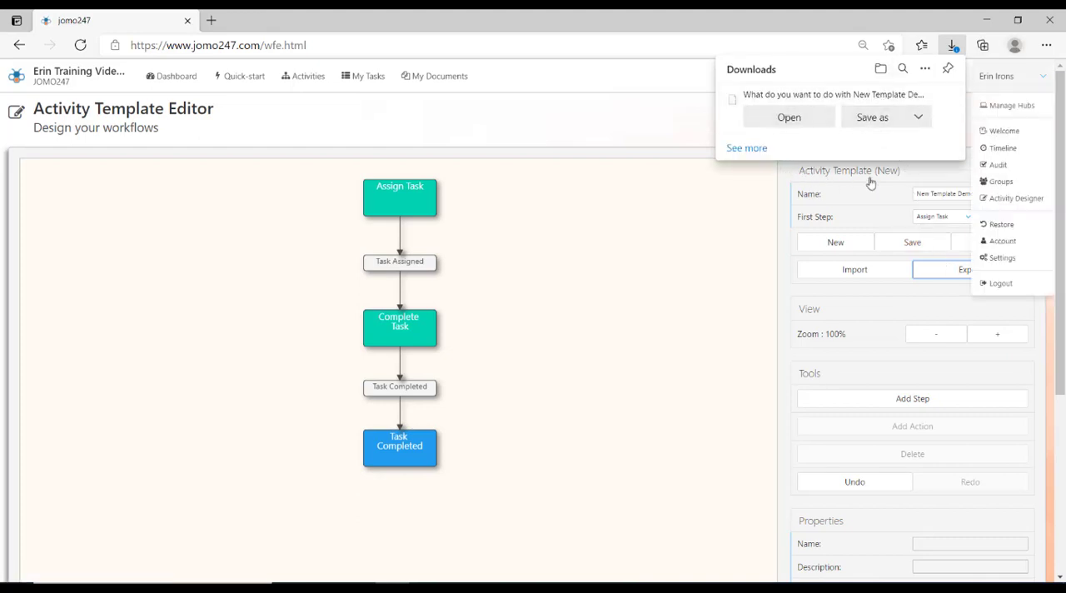
left_click(1020, 197)
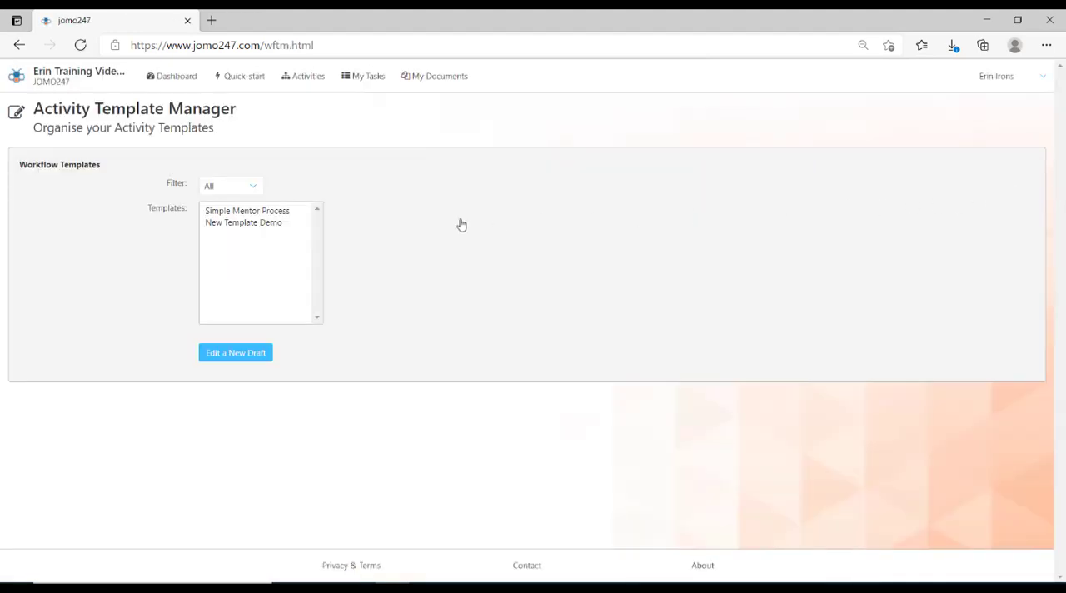
left_click(254, 227)
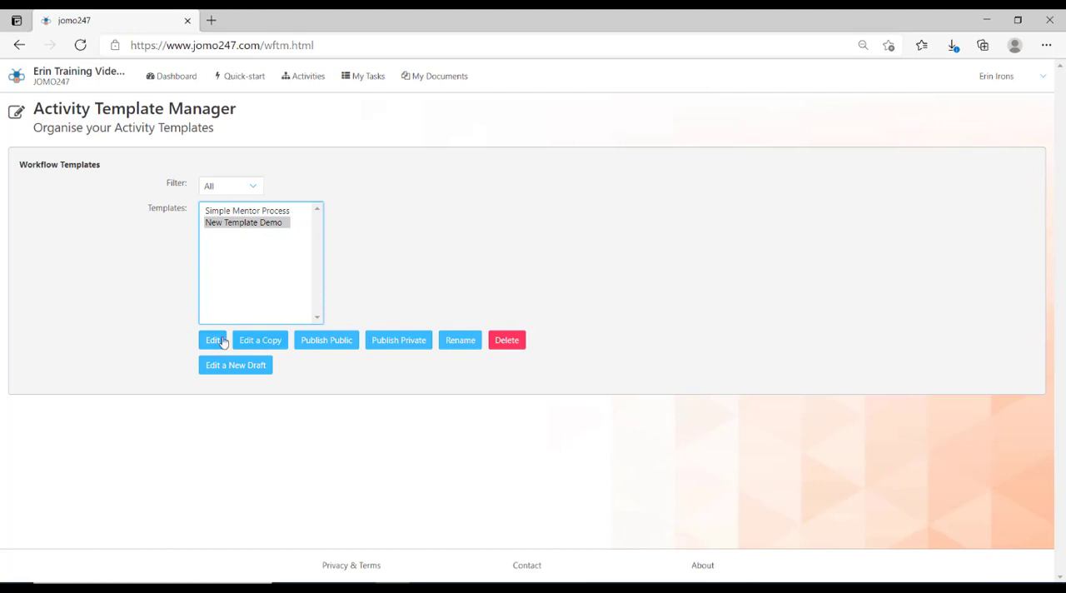
left_click(253, 213)
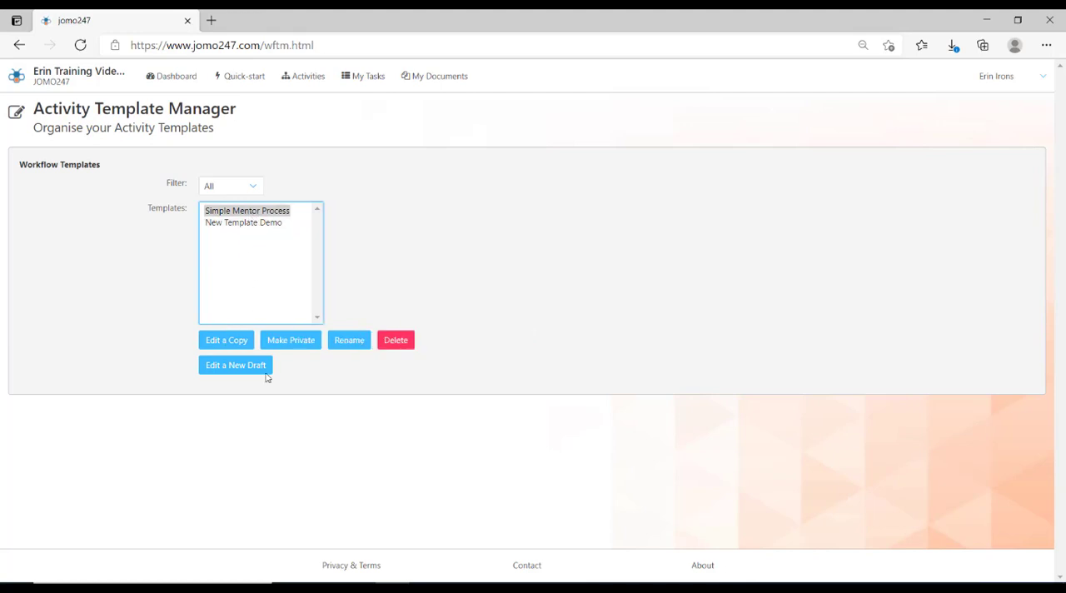